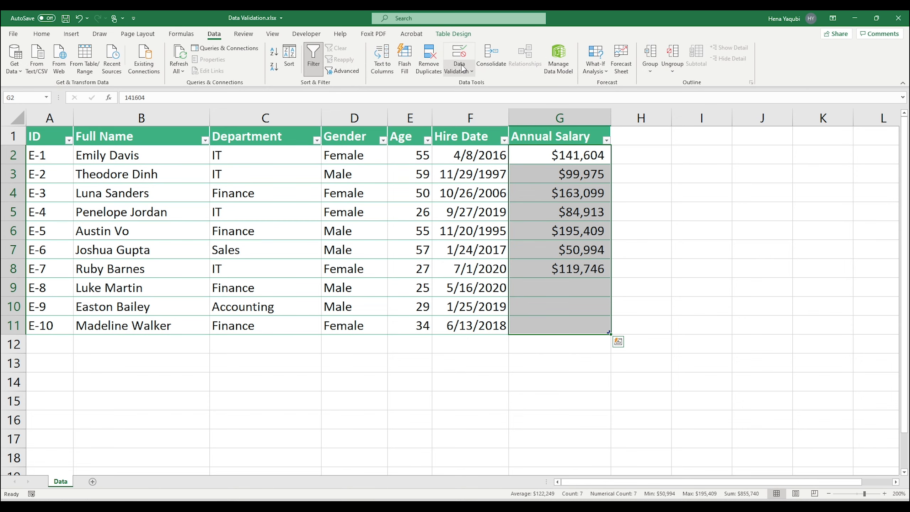
Restrict the Annual Salary cells to decimal values between 50000 and 150000 with data validation.
left_click(460, 56)
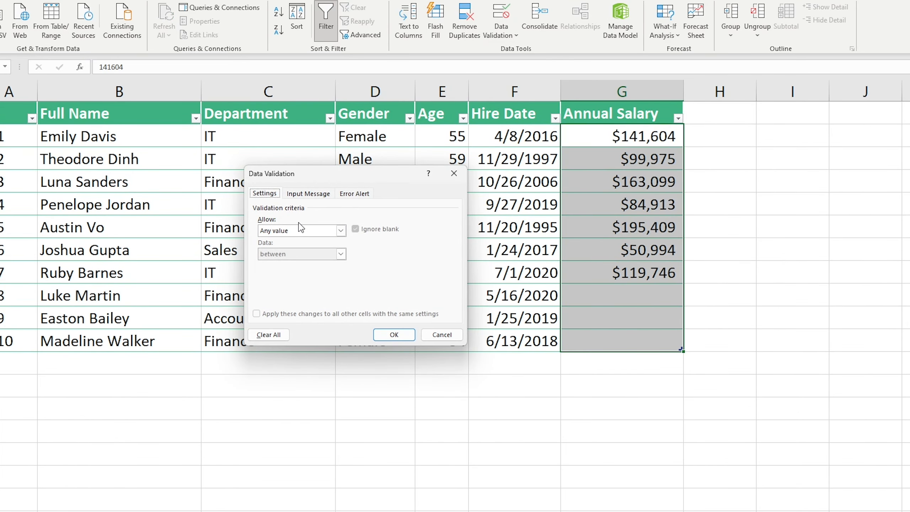
left_click(307, 231)
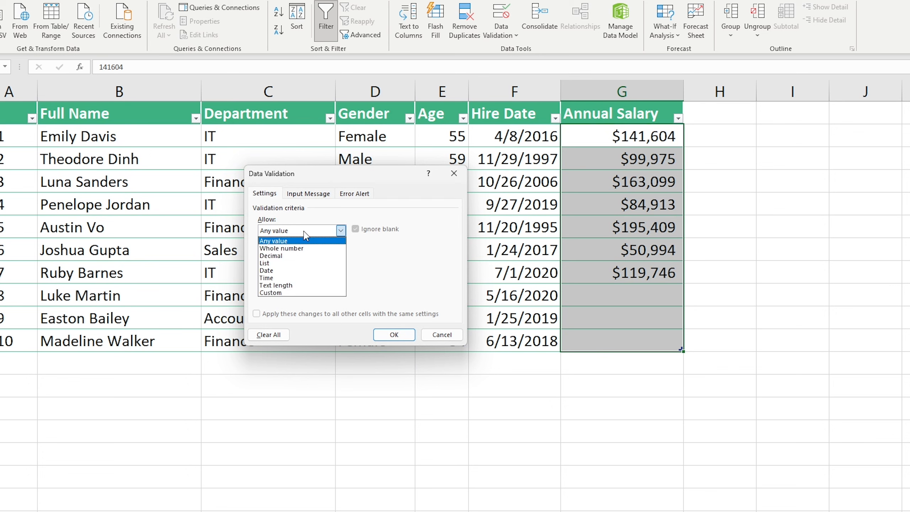
left_click(287, 255)
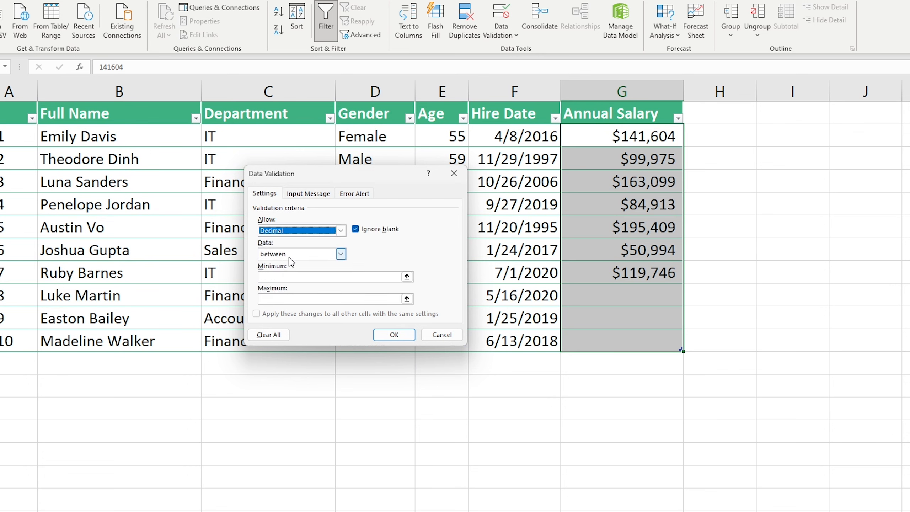
left_click(285, 276)
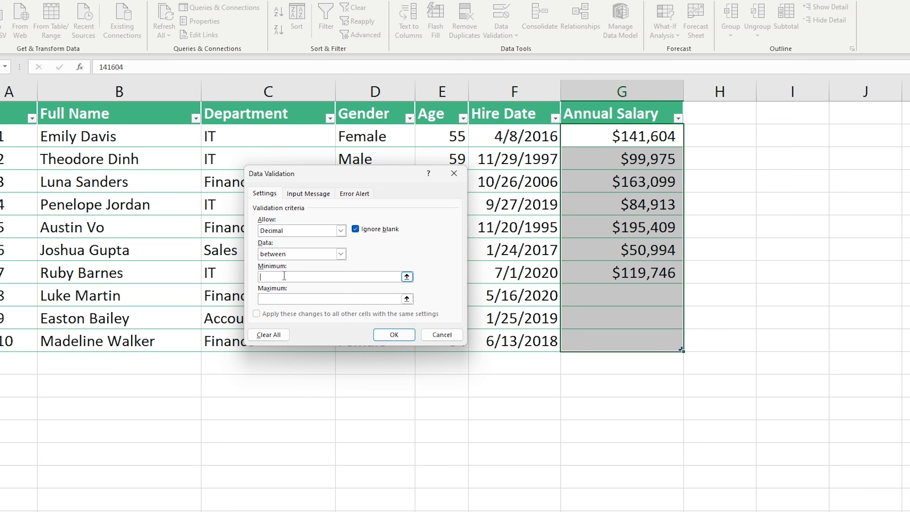
type("50000")
left_click(282, 300)
type("150000")
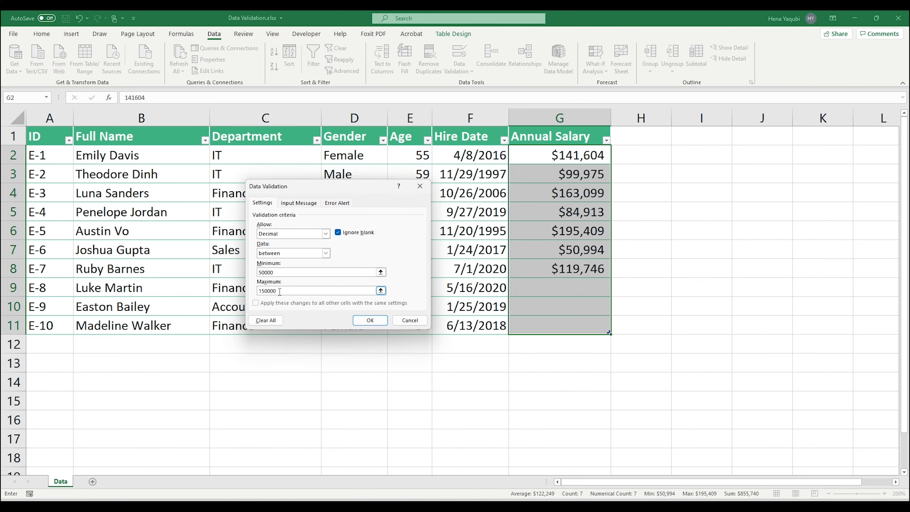
left_click(370, 319)
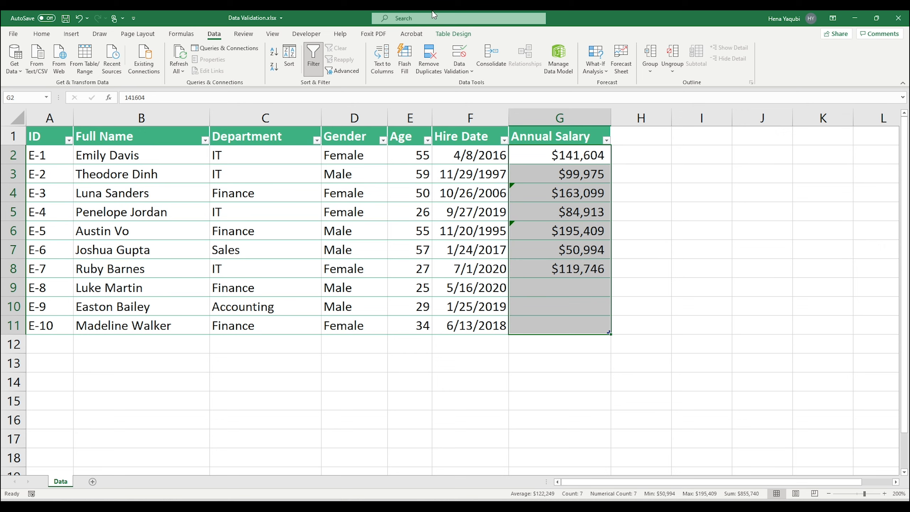
Circle the invalid data in the Annual Salary column.
left_click(454, 68)
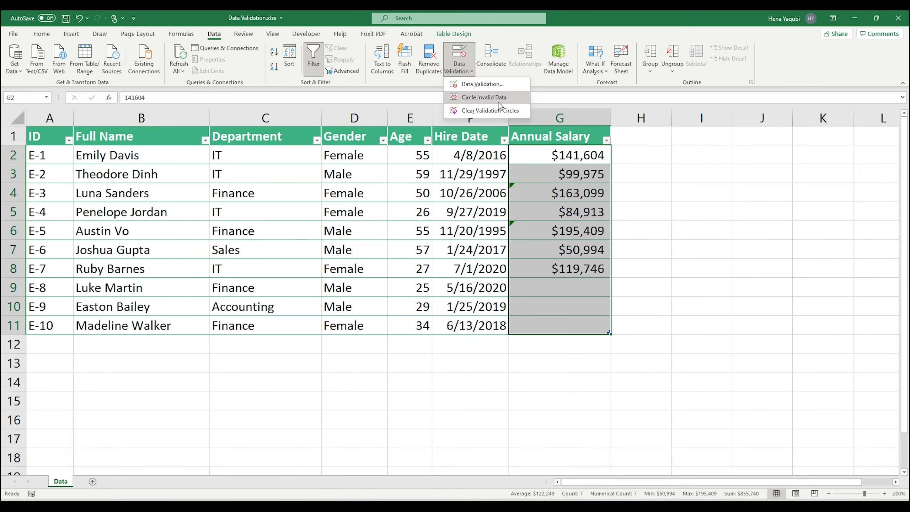
left_click(496, 111)
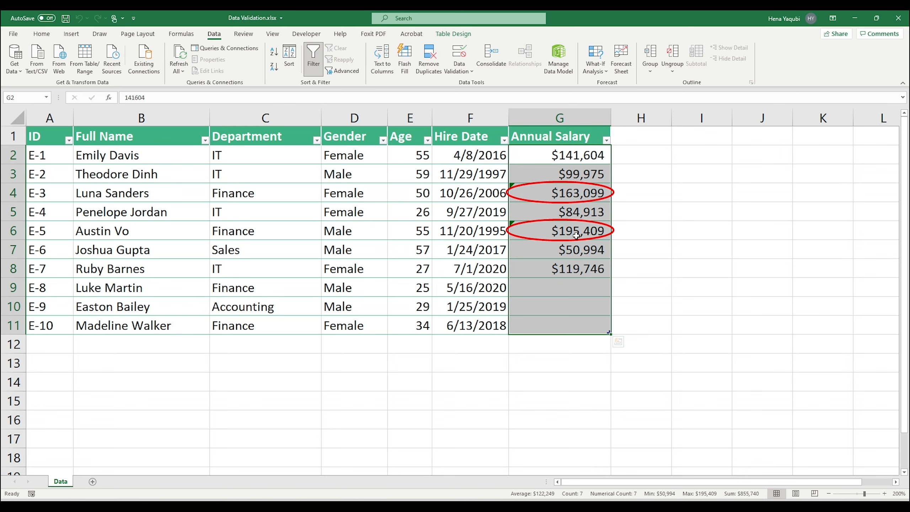
left_click(576, 233)
Correct the E-3 annual salary to $133,099 by changing its second digit to 3.
double_click(581, 193)
key("BackSpace")
type("3")
key("Return")
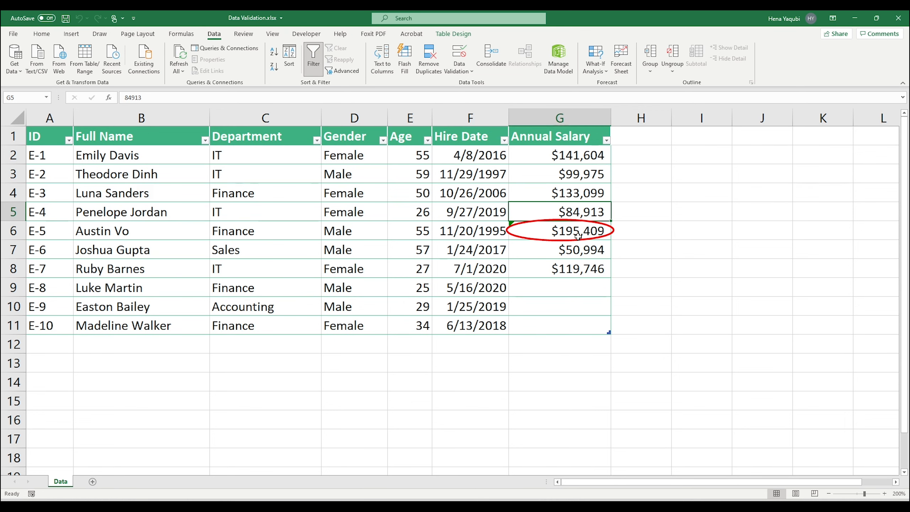
Select the salary cells and clear the validation circles.
left_click(578, 237)
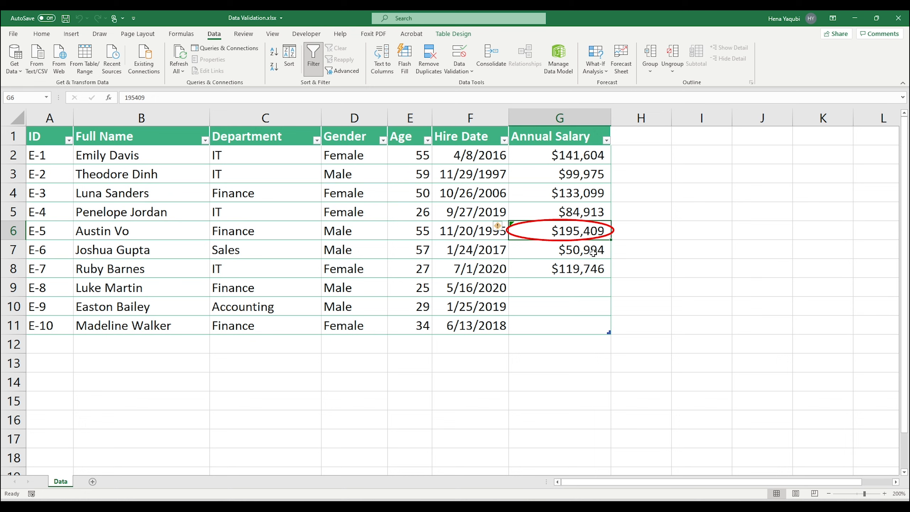
left_click_drag(563, 156, 562, 323)
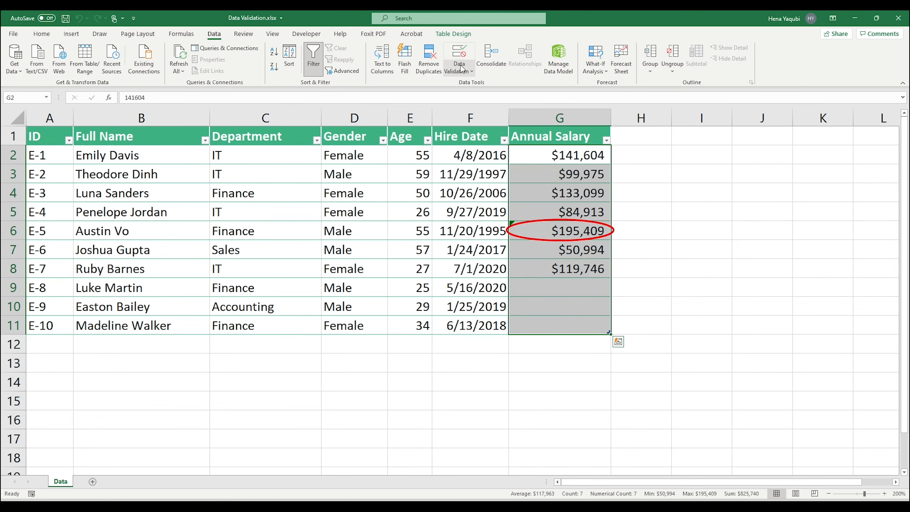
left_click(461, 68)
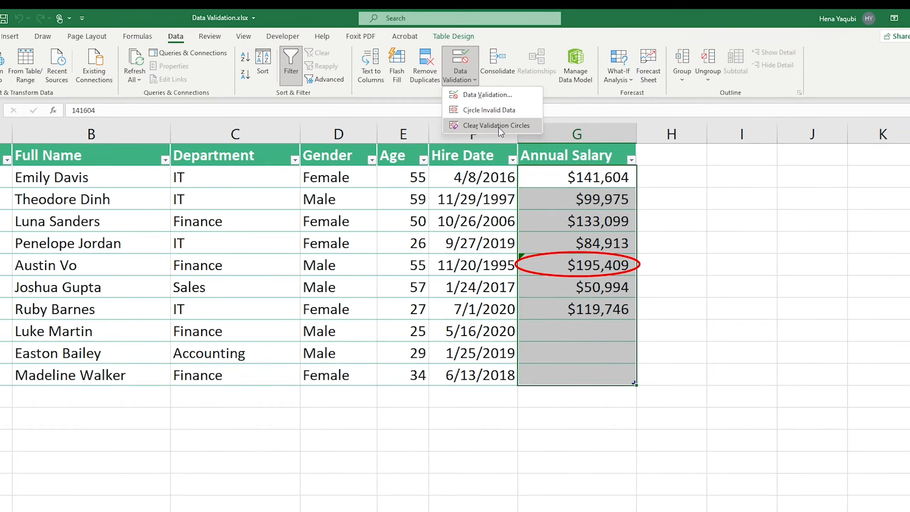
left_click(502, 136)
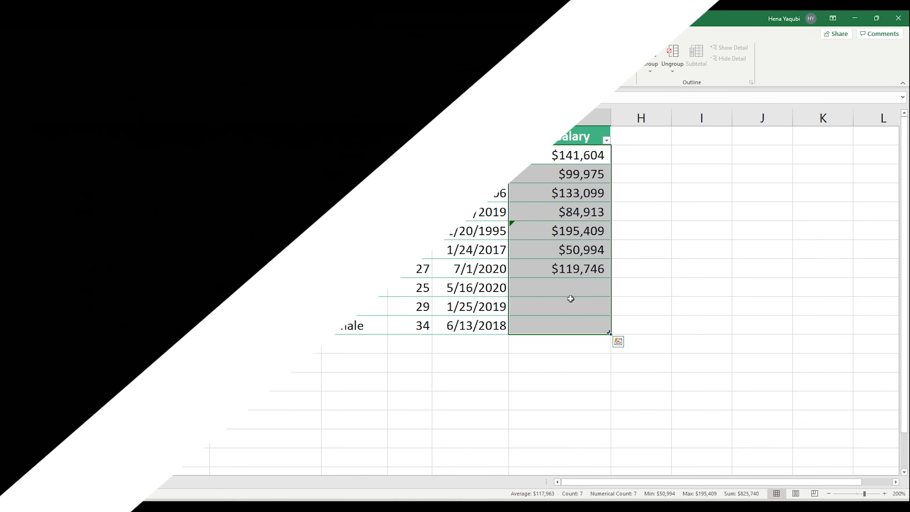
Add an input message to the salary cells titled "FYI" reading "Please enter between 50000 and 150000.".
left_click(559, 287)
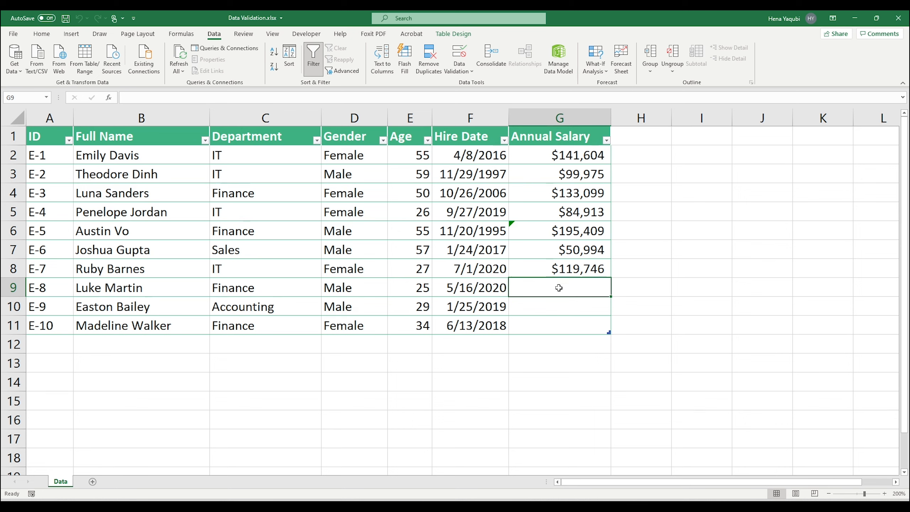
key("Down")
key("Down")
left_click_drag(575, 151, 578, 322)
left_click(459, 54)
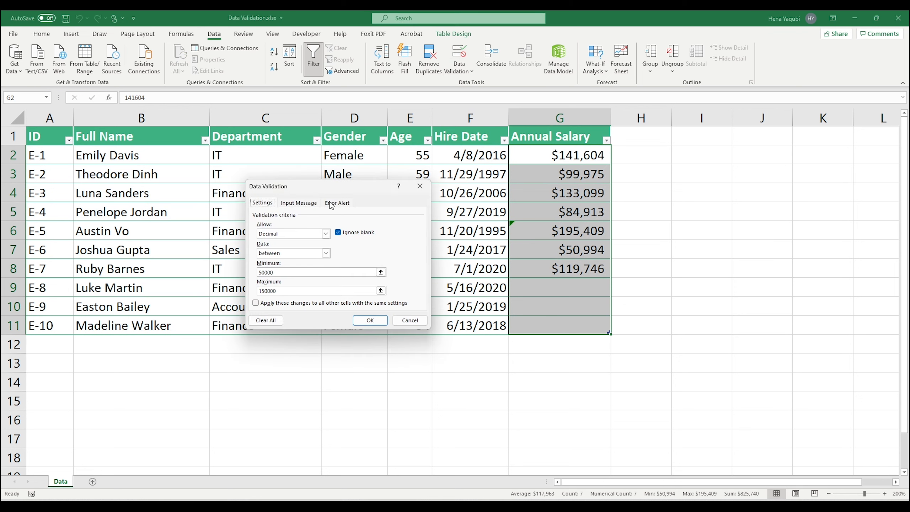
left_click(293, 204)
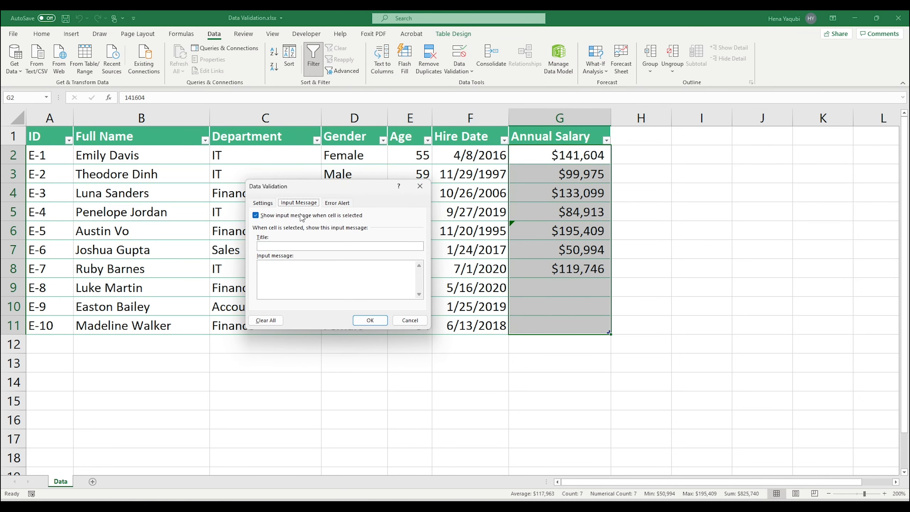
left_click(300, 245)
type("FYI")
left_click(297, 272)
type("Please enter between 50000 and 150000.")
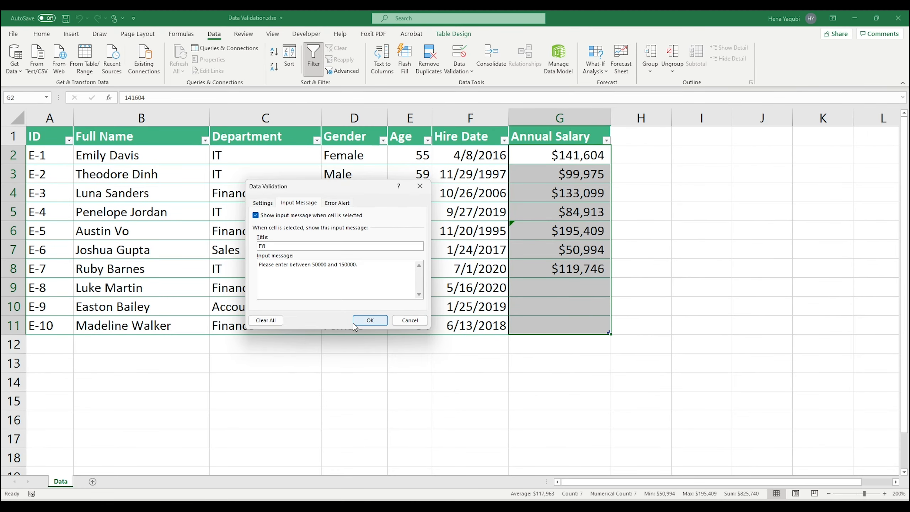
left_click(395, 338)
Select various empty and filled salary cells to examine the input message prompt.
left_click(575, 377)
left_click(411, 389)
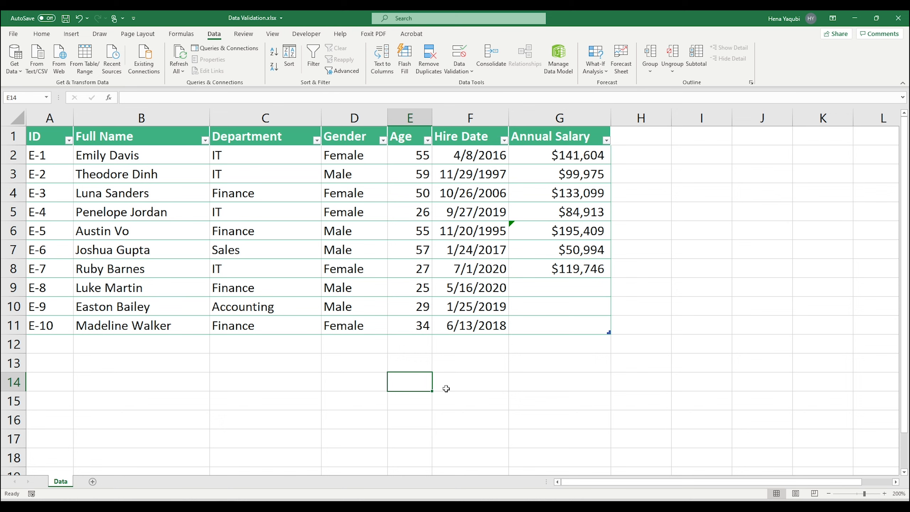
left_click(569, 308)
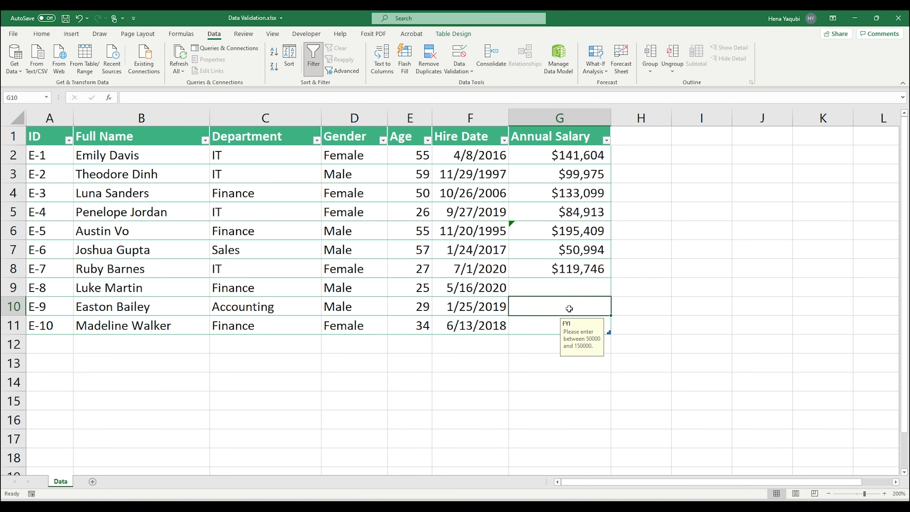
left_click(571, 287)
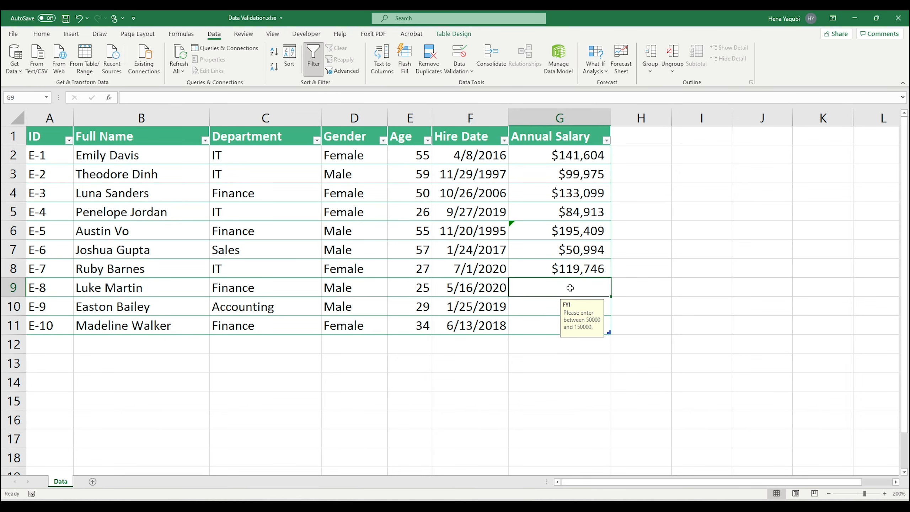
left_click(540, 329)
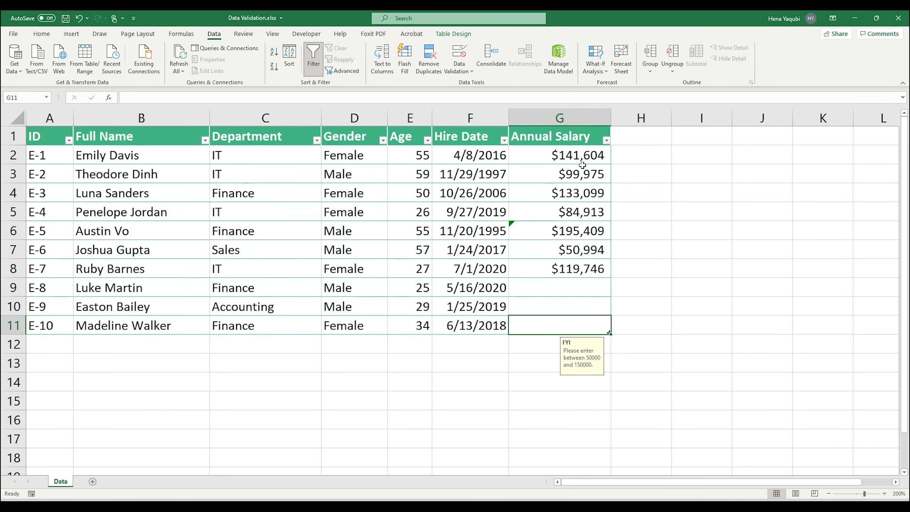
left_click(583, 162)
left_click(545, 308)
left_click(553, 292)
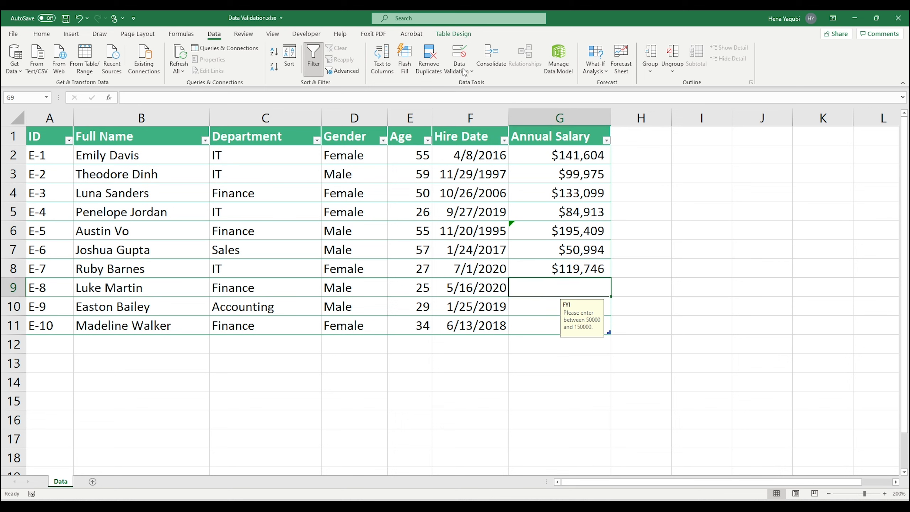
Choose the Stop style for the salary cells' error alert.
left_click(459, 54)
left_click(344, 203)
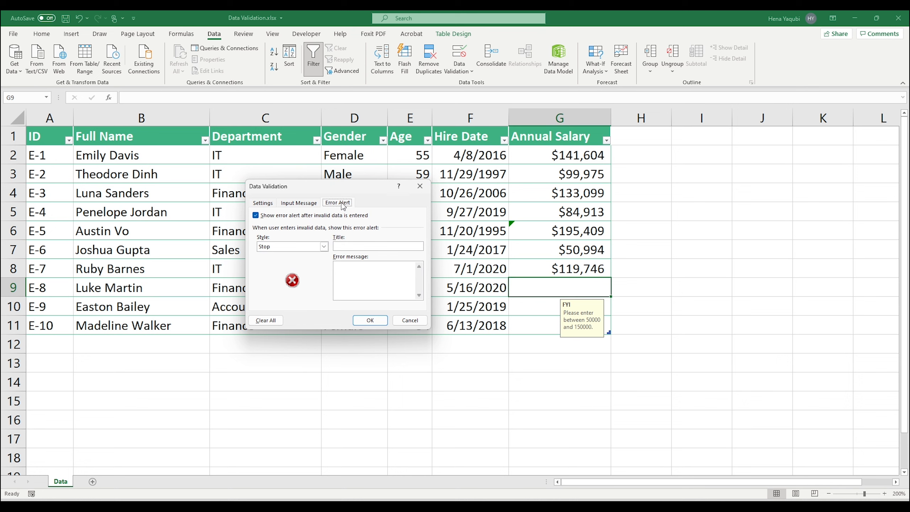
left_click(320, 247)
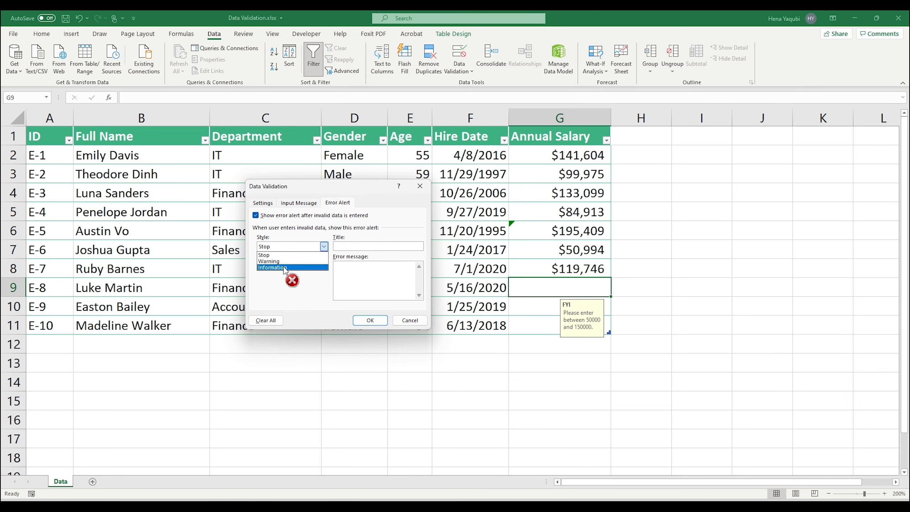
left_click(279, 255)
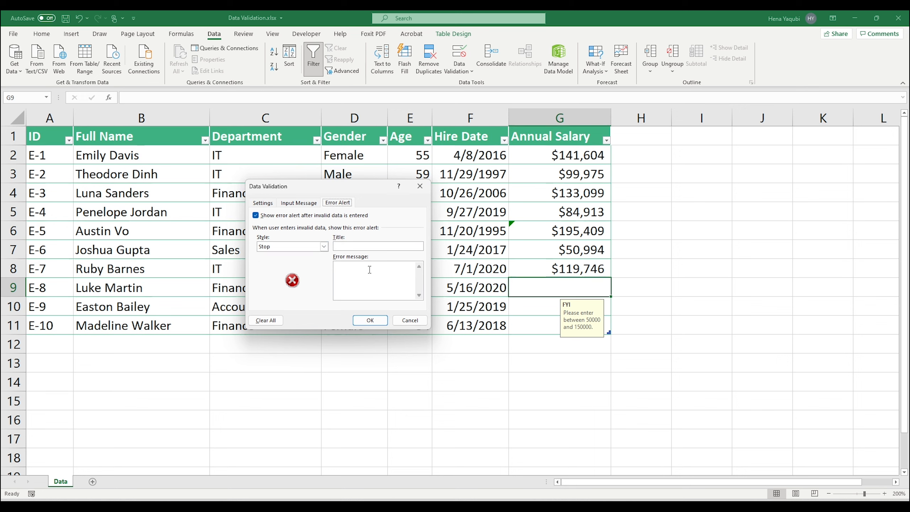
left_click(371, 319)
Try entering 160000 as the E-8 salary, then retry and cancel the entry.
type("1")
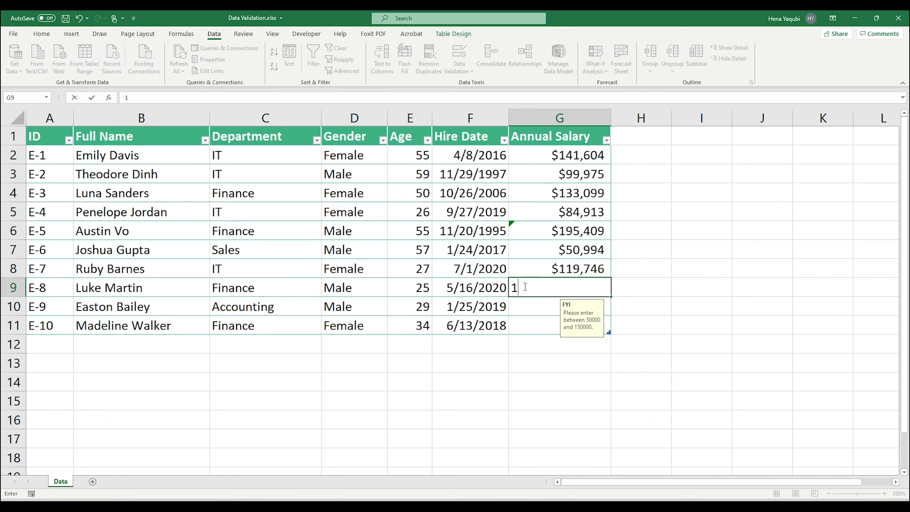
type("60000")
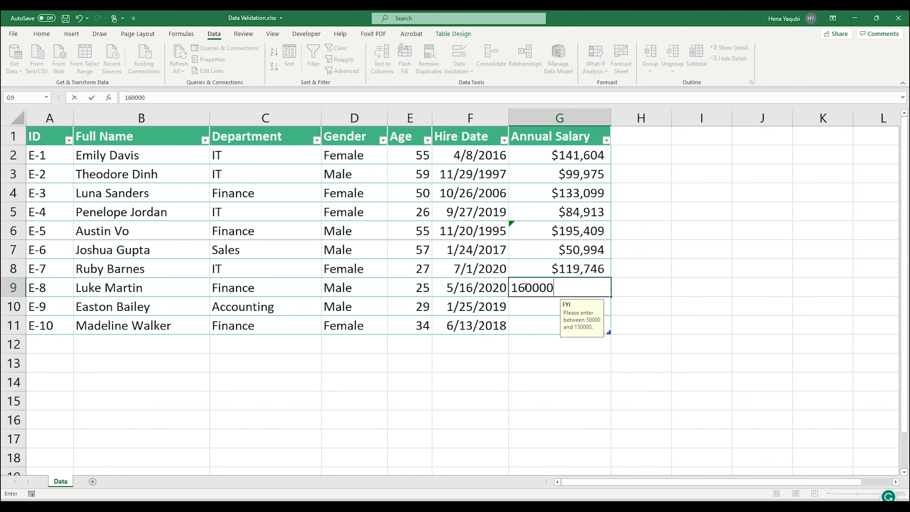
key("Return")
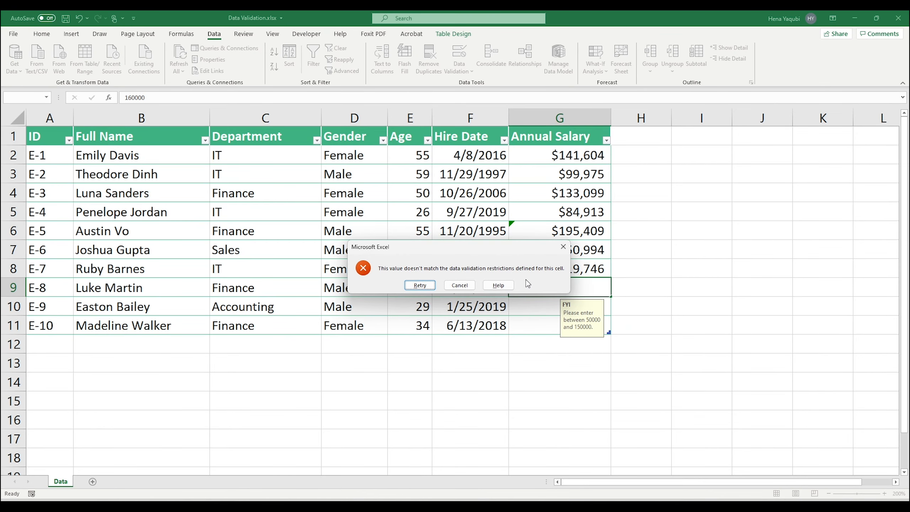
left_click(413, 289)
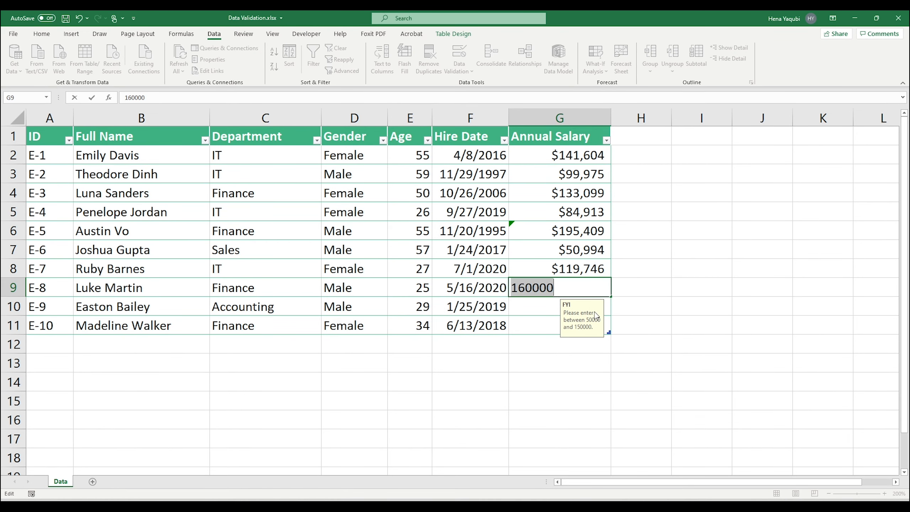
left_click(578, 291)
key("BackSpace")
key("BackSpace")
key("BackSpace")
key("BackSpace")
key("BackSpace")
key("BackSpace")
key("Escape")
Set the error alert title to "Stop" and message to "You Should enter between 50000 and 150000.".
left_click(459, 57)
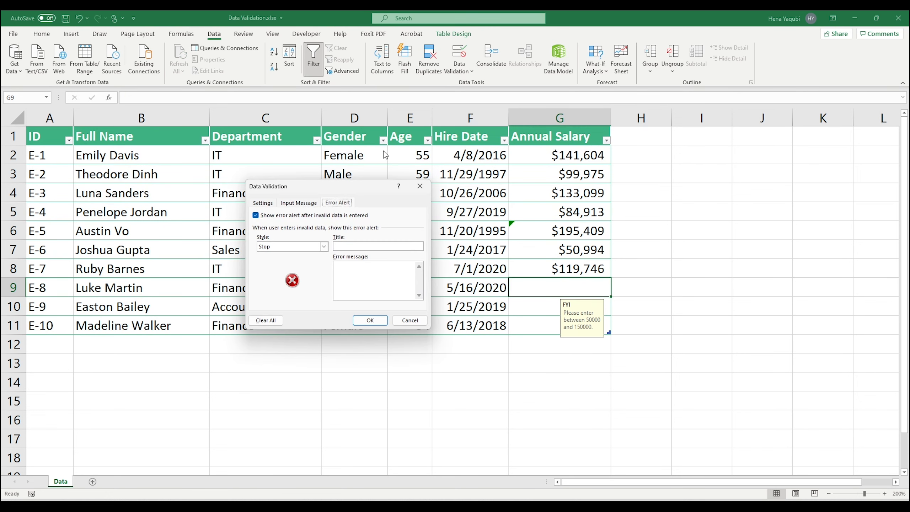
left_click(360, 246)
type("s")
key("BackSpace")
type("Stop")
left_click(352, 266)
type("You Should enter between 50000 and 150000.")
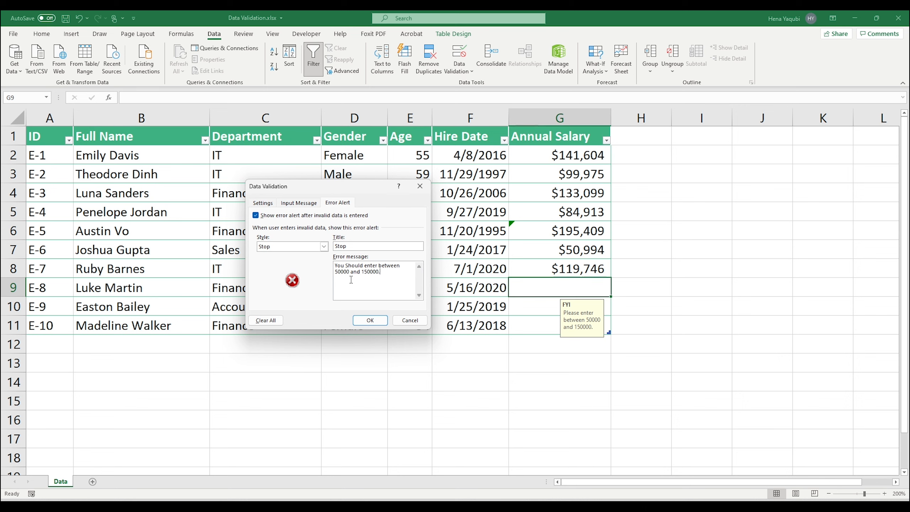
left_click(370, 320)
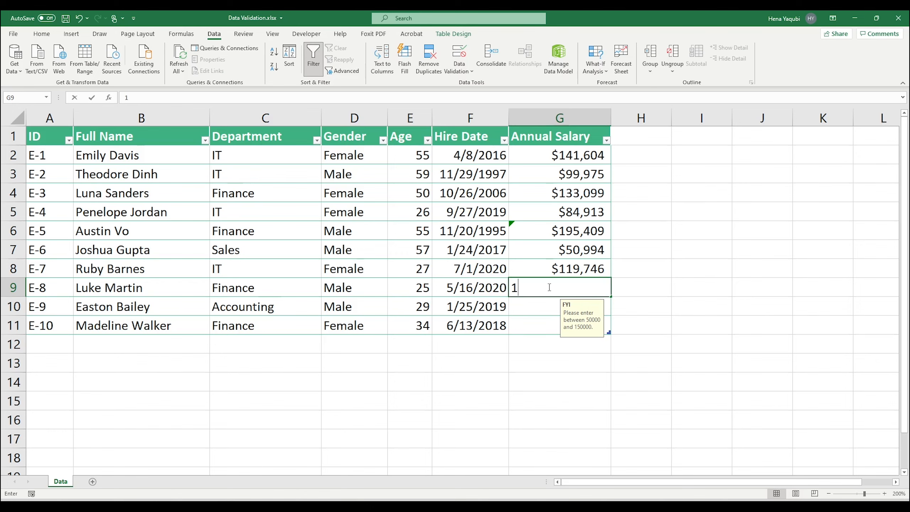
Try entering 160000 as the E-8 salary and retry after the alert.
type("160000")
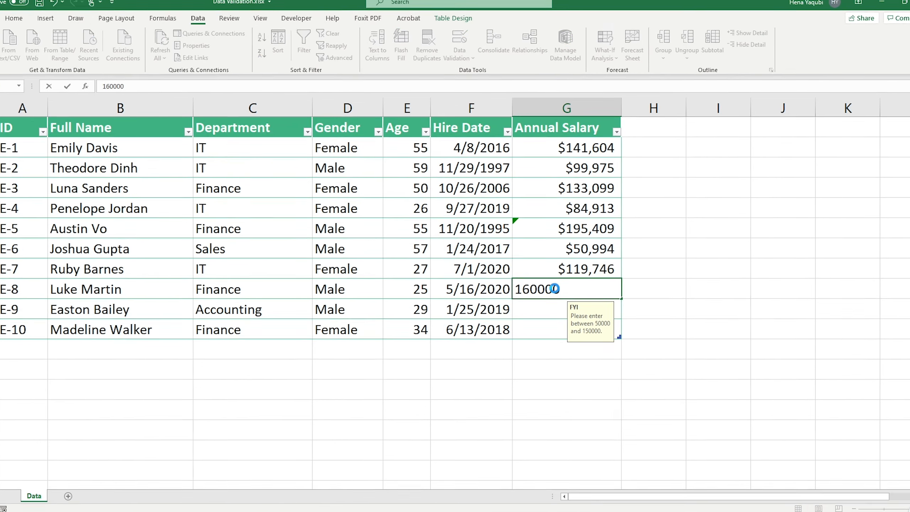
key("Return")
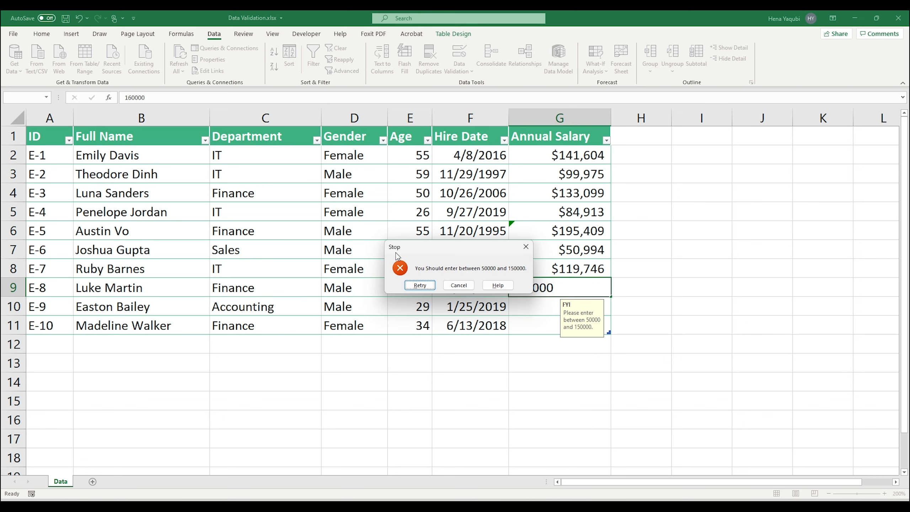
key("Return")
Enter 145,000 as the E-8 annual salary.
type("1")
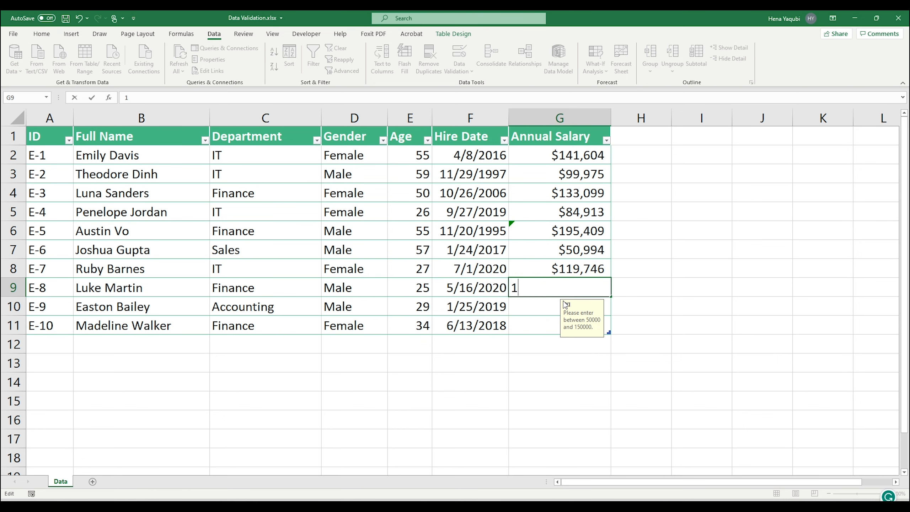
type("45,")
type("000")
key("Return")
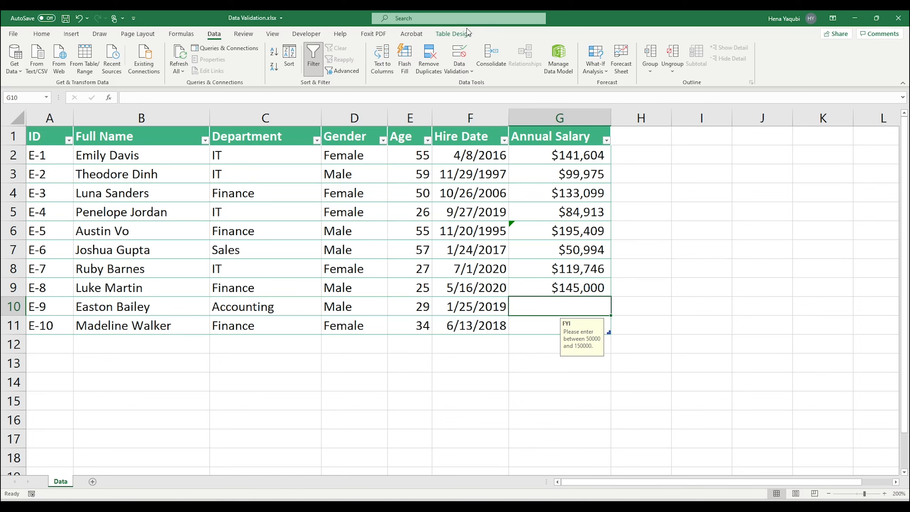
Change the error alert style to Warning, titled "Warning", with message "Your entry is invalid, Do you want to continue or not?".
left_click(459, 53)
left_click(302, 247)
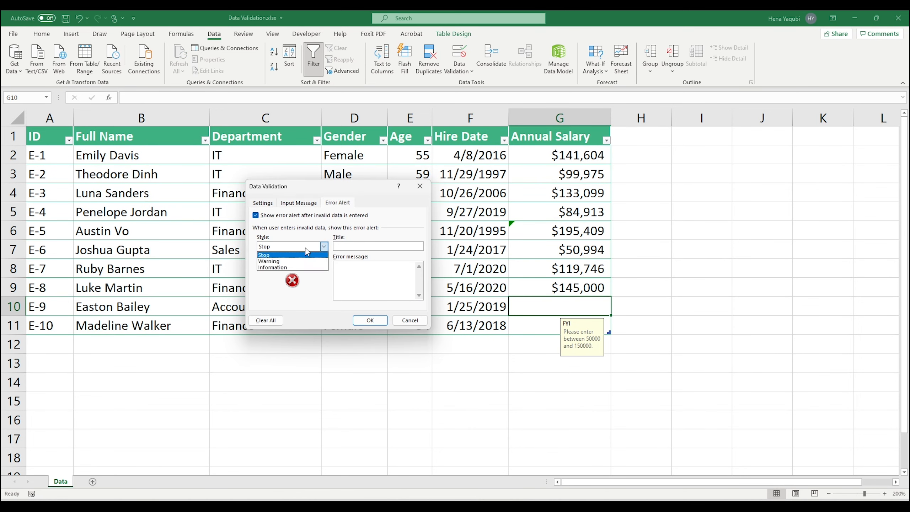
left_click(302, 261)
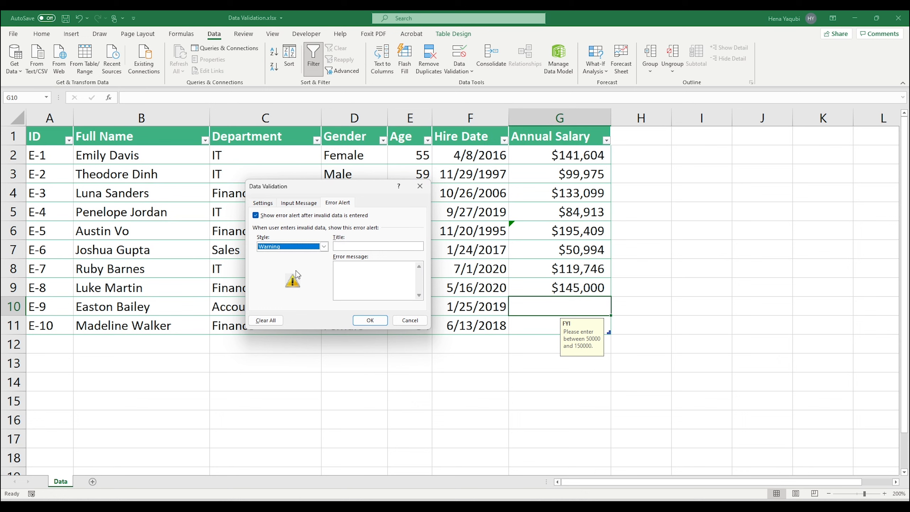
left_click(347, 246)
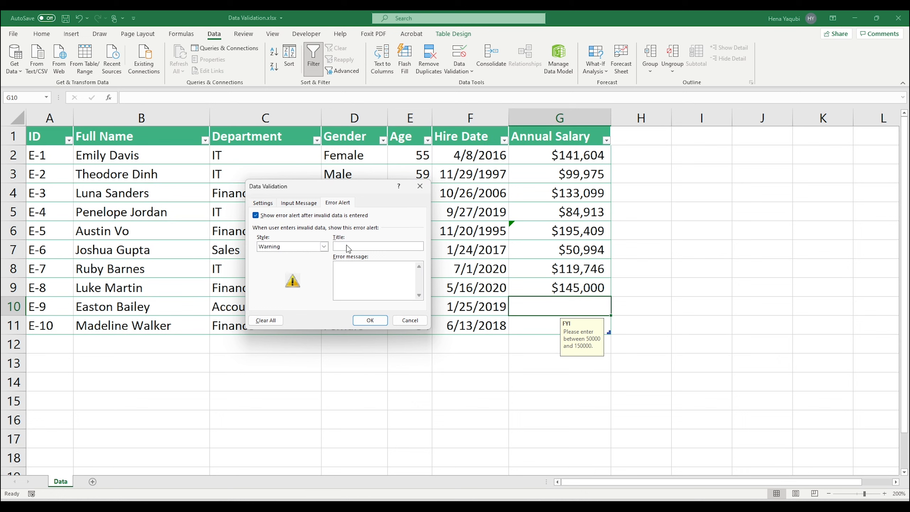
type("Warning")
left_click(350, 270)
type("Your entry is invalid,")
key("Return")
type("Do you want to continue or not?")
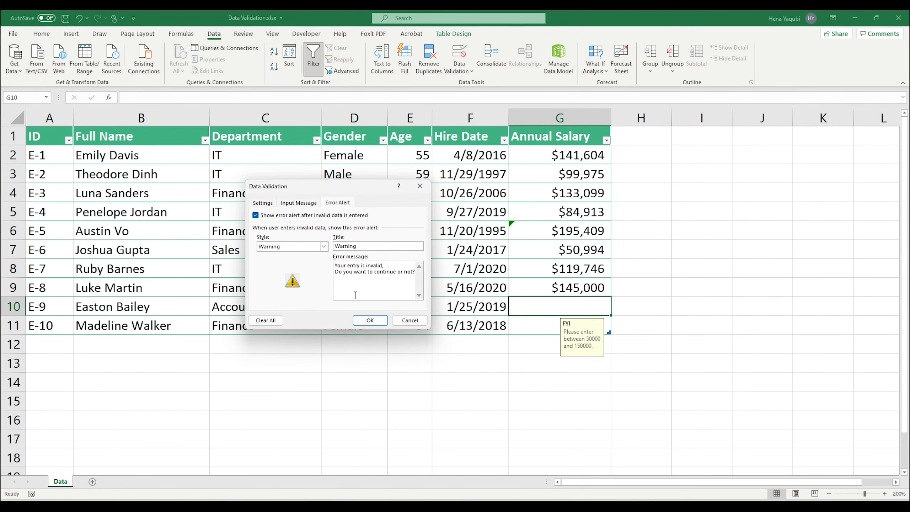
left_click(370, 316)
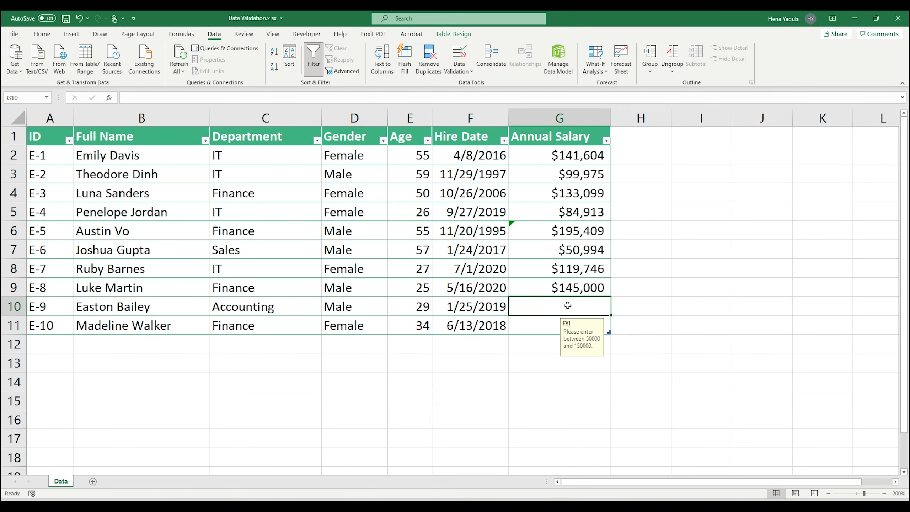
Enter 160000 as the E-9 annual salary and continue past the warning alert.
type("160000")
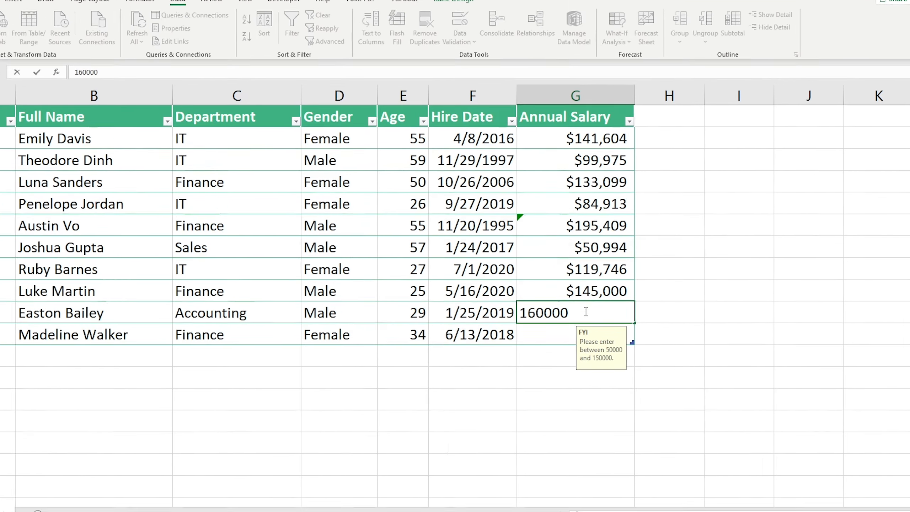
key("Return")
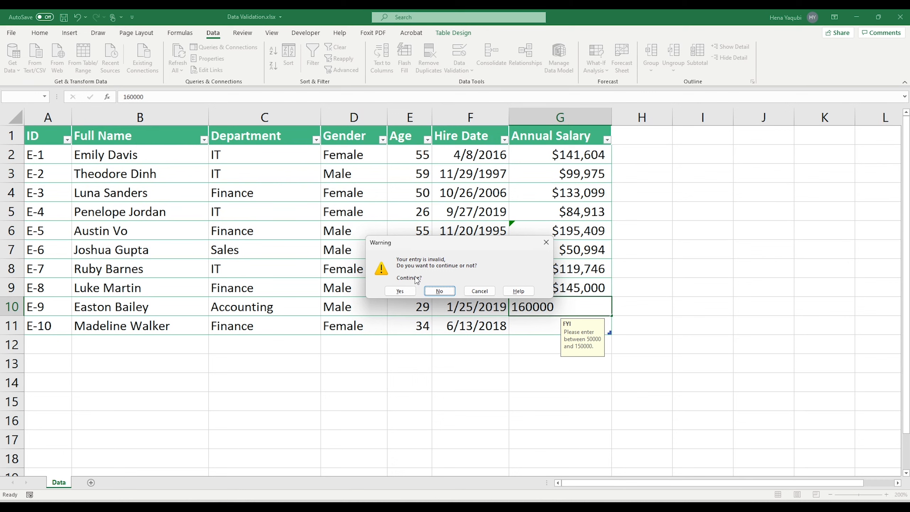
left_click(400, 291)
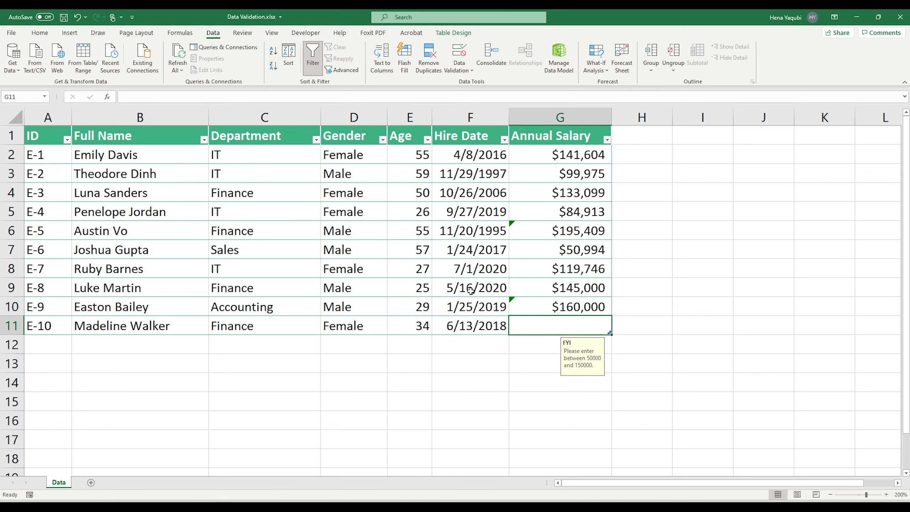
Re-confirm the E-9 salary, decline at the warning once, then accept it on the second alert.
double_click(608, 307)
key("Return")
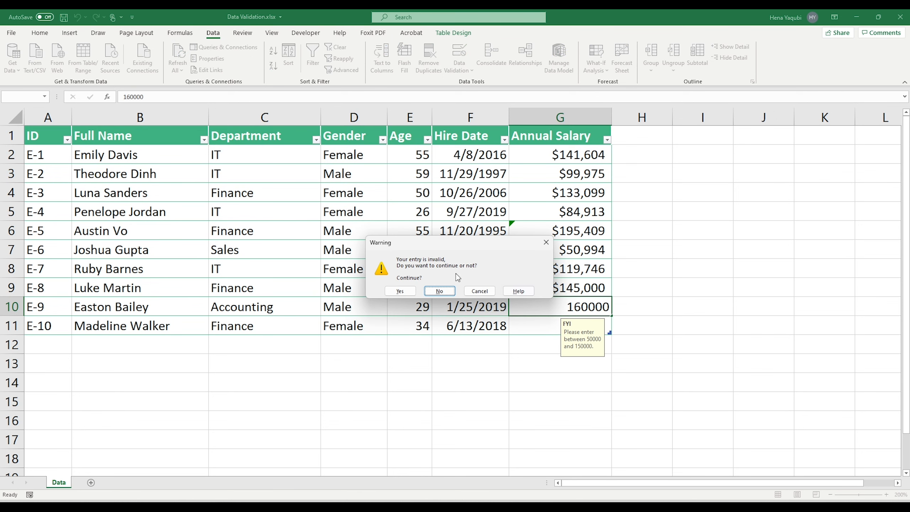
left_click(440, 291)
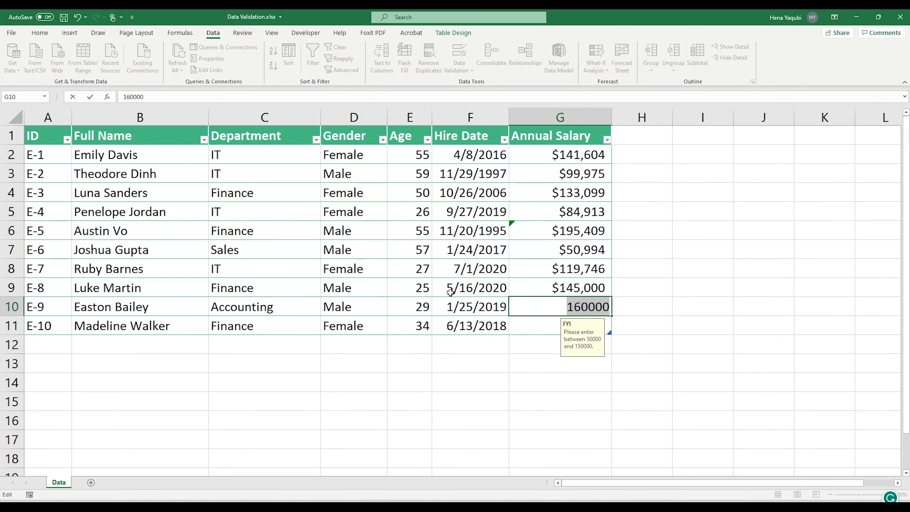
key("Return")
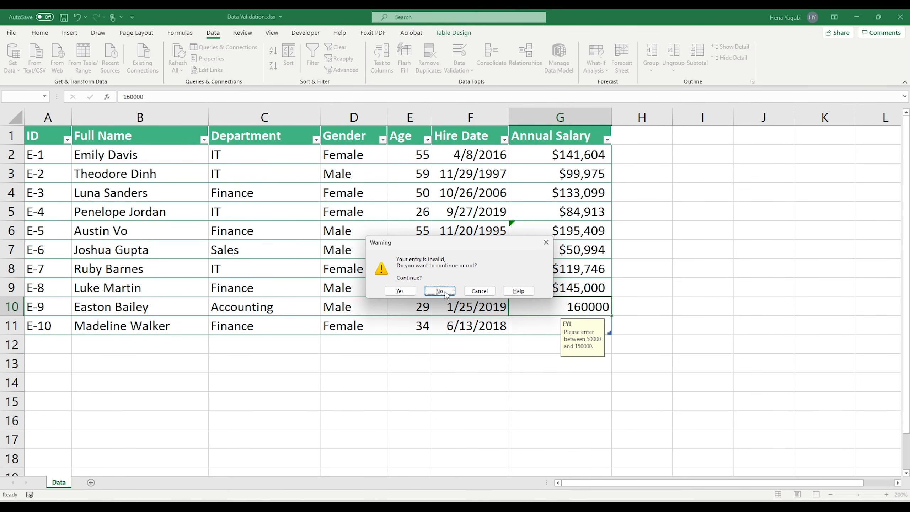
left_click(391, 291)
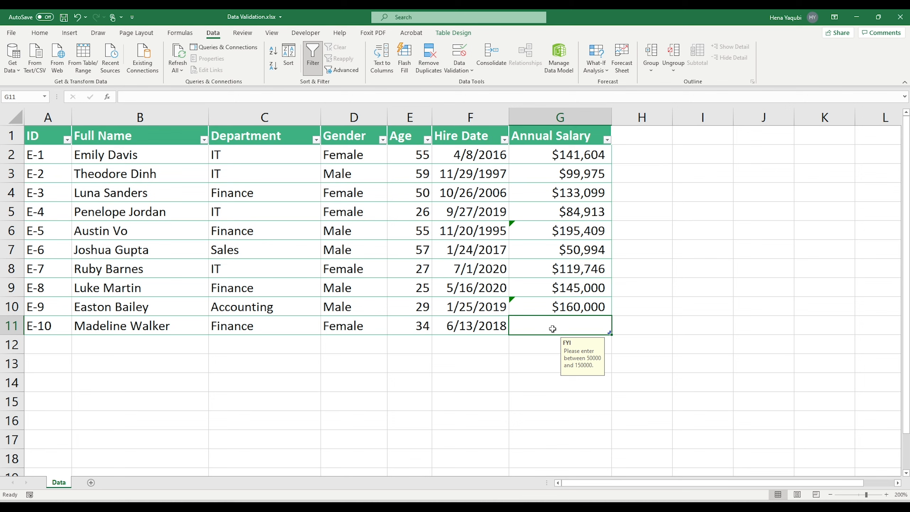
Set the E-10 salary cell's error alert to Information style, titled "Info", with message "Your entry is invalid.".
left_click(459, 52)
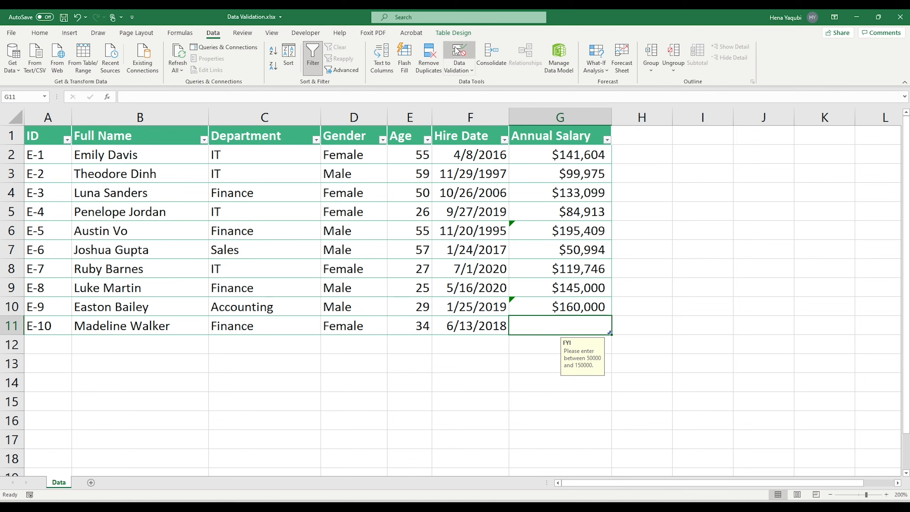
left_click(323, 247)
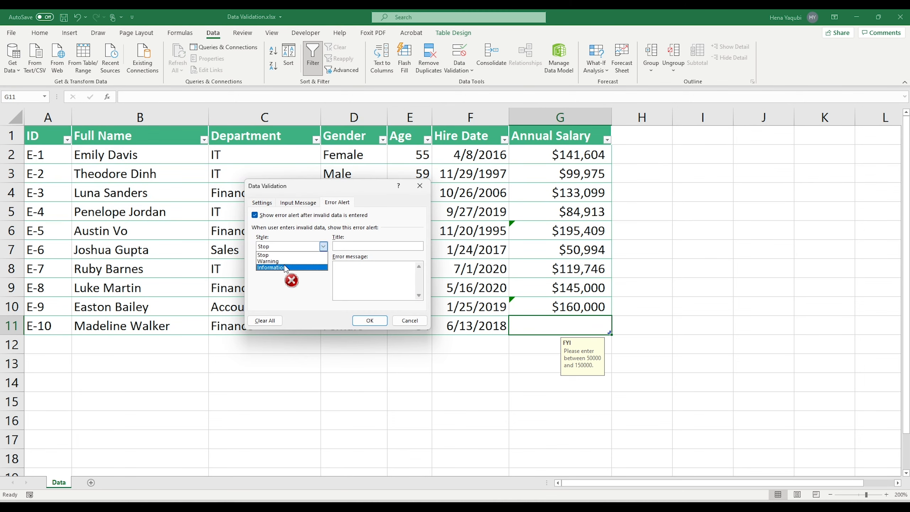
left_click(288, 266)
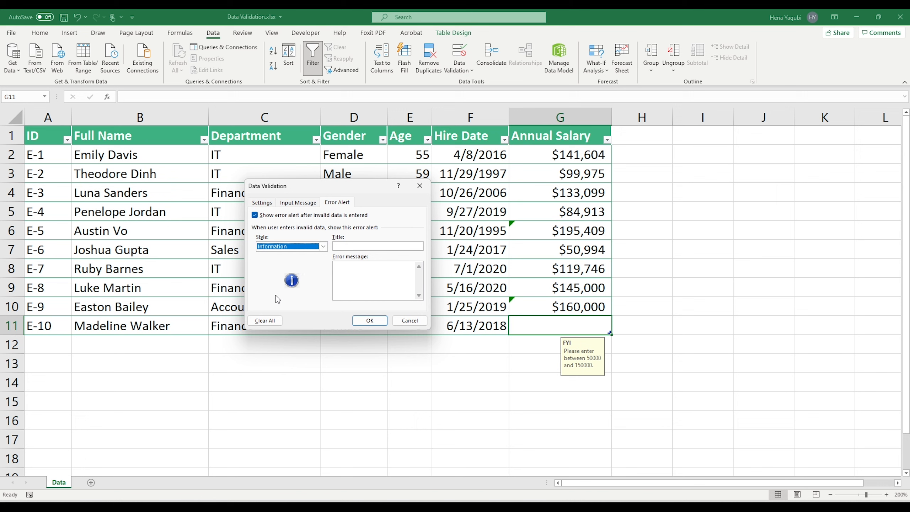
left_click(337, 246)
type("Inf")
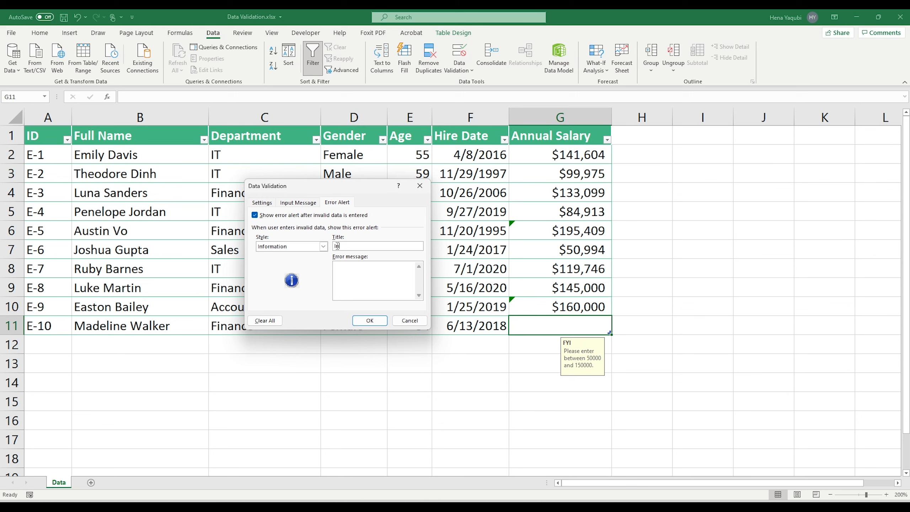
type("o")
left_click(368, 266)
type("Your entry is invalid.")
left_click(370, 321)
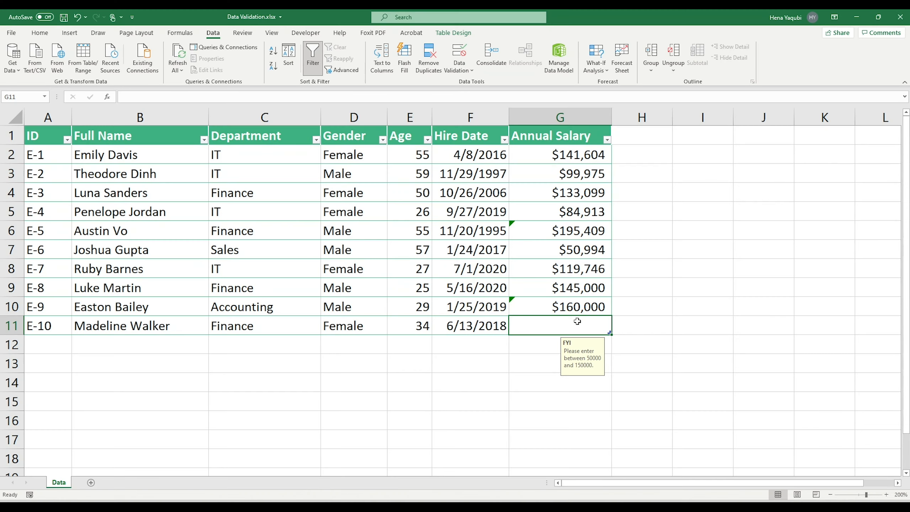
Enter 160000 as the E-10 annual salary and accept the information alert.
type("16000")
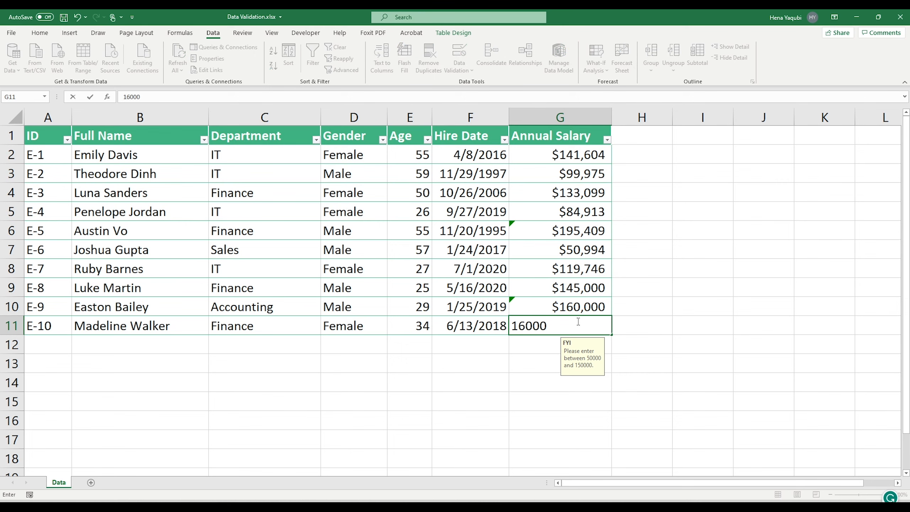
type("0")
key("Return")
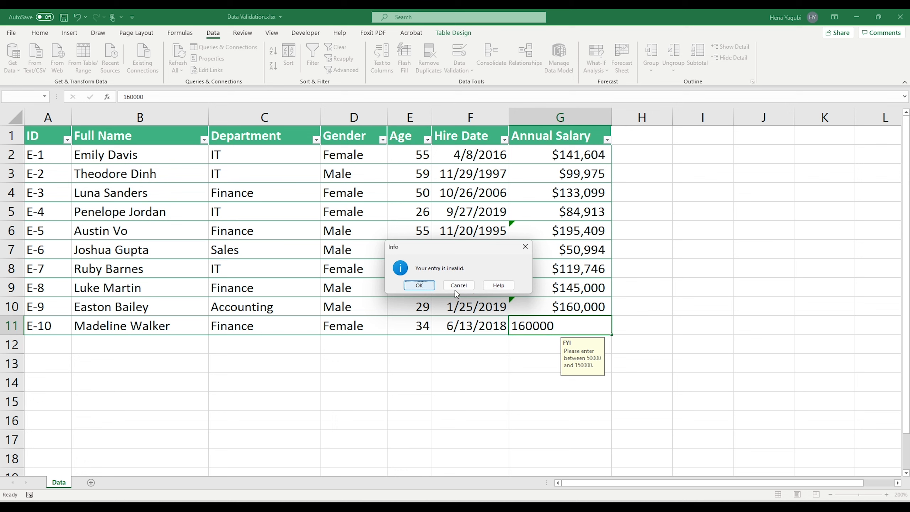
key("Return")
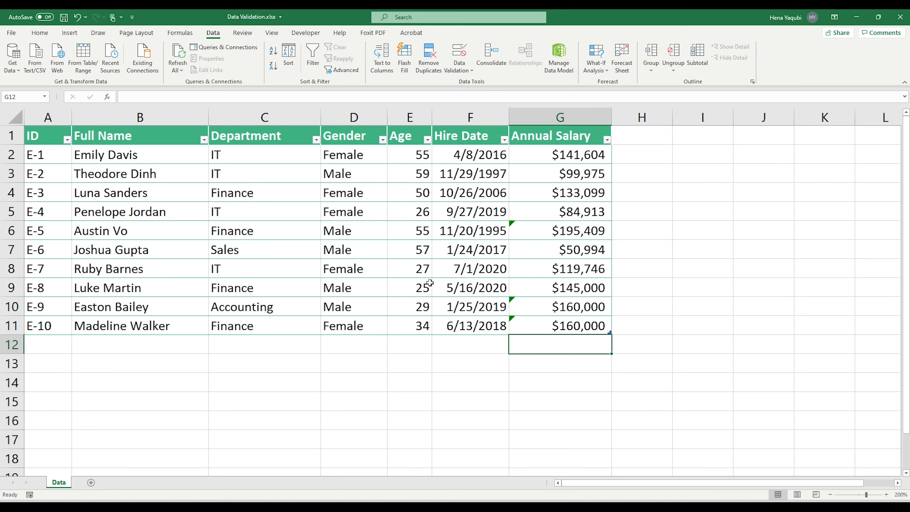
Clear all data validation settings from the E-10 annual salary cell.
left_click(526, 327)
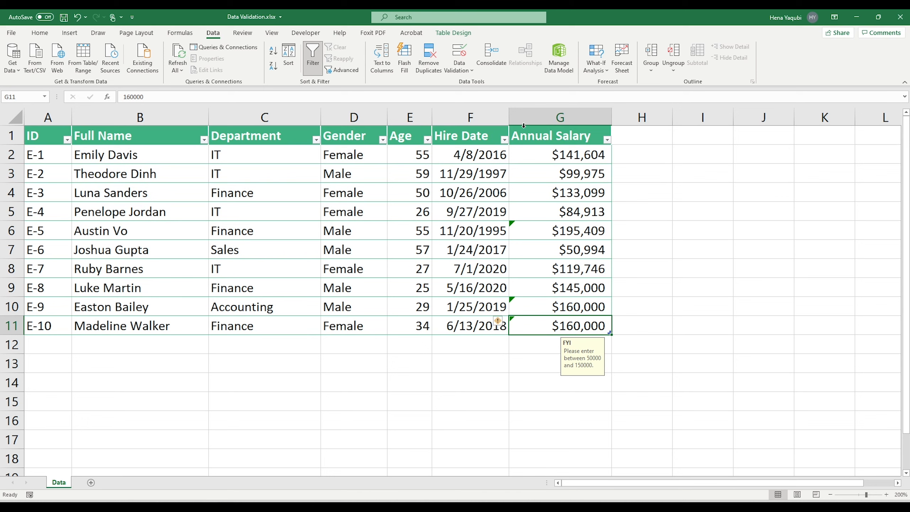
key("Return")
left_click_drag(567, 155, 564, 322)
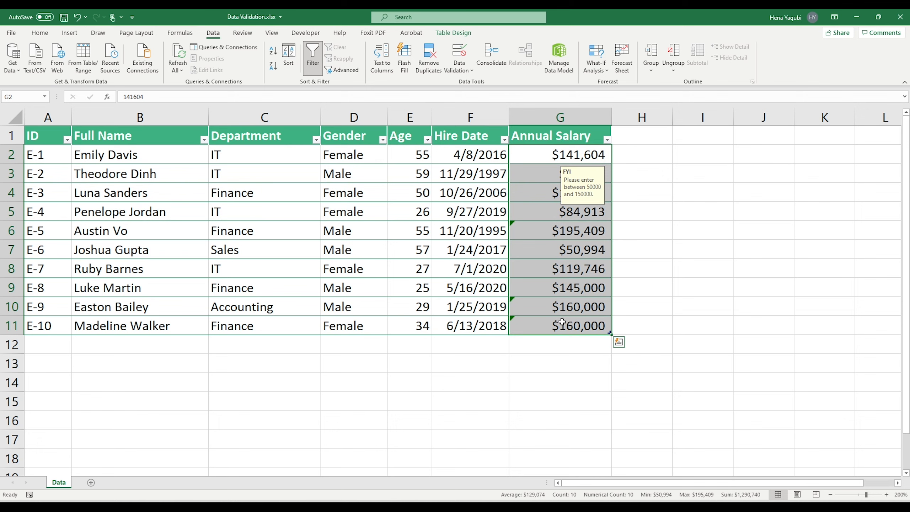
left_click(562, 322)
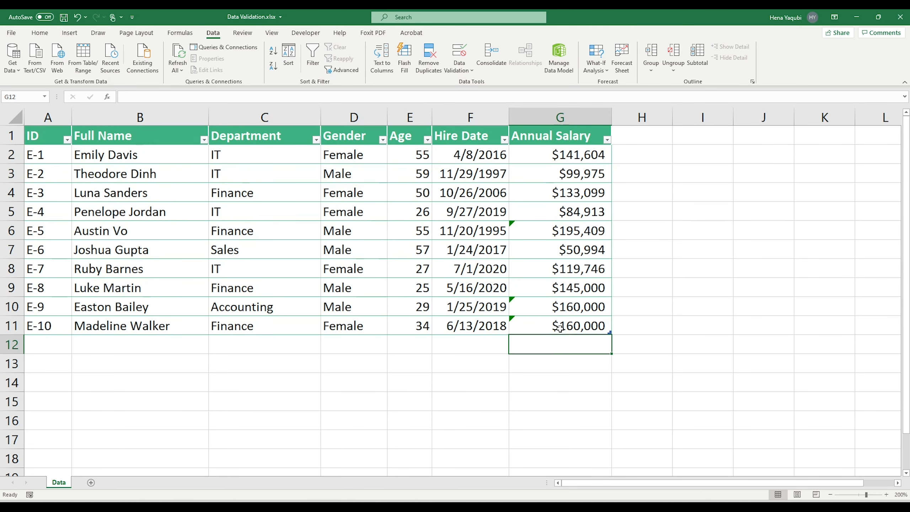
left_click(460, 53)
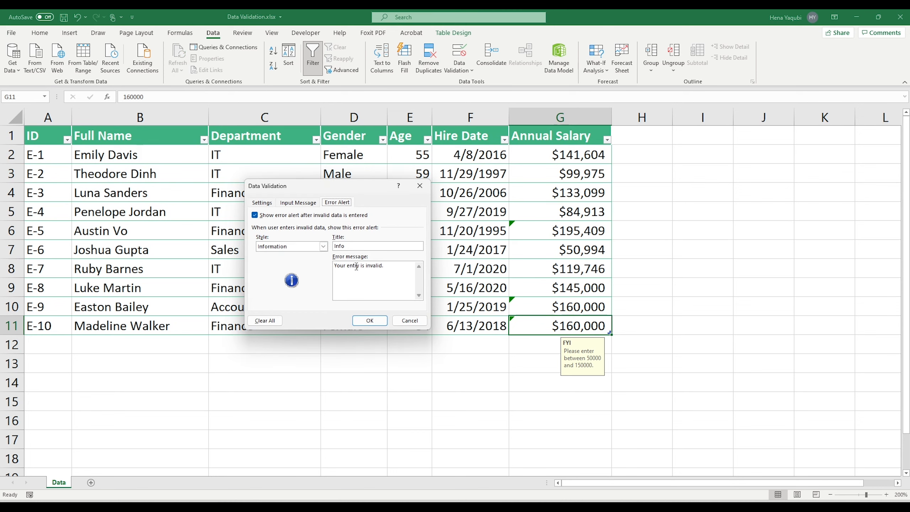
left_click(264, 320)
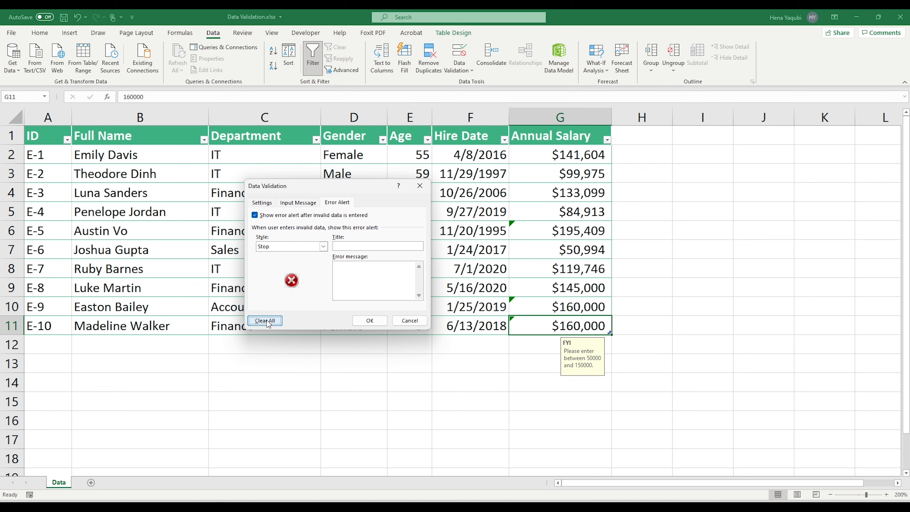
left_click(382, 322)
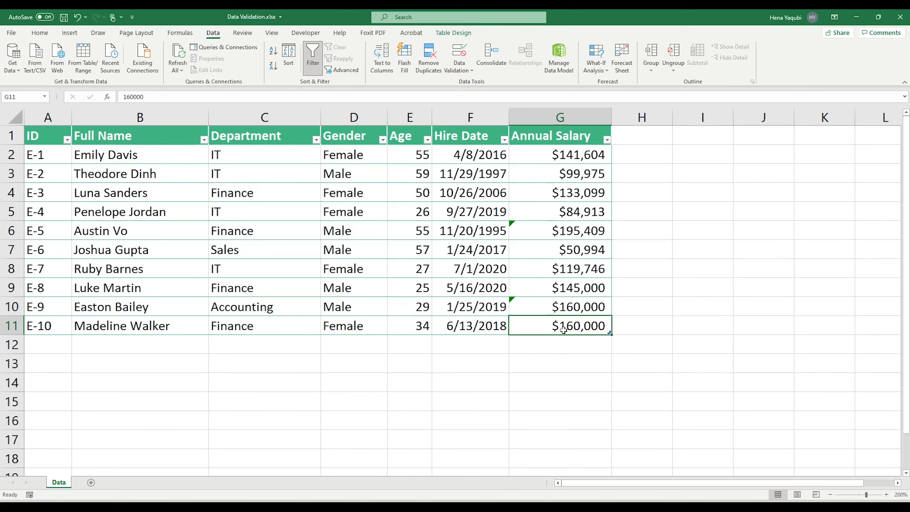